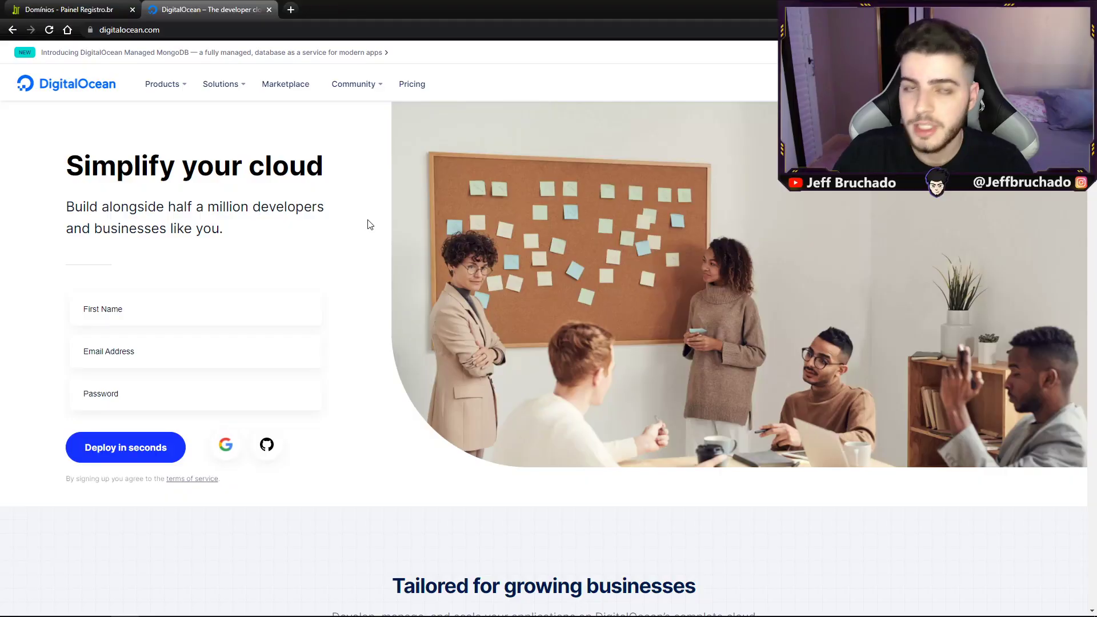
Sign in with the saved account and open the Create menu
{"action": "left_click", "coordinate": [974, 84]}
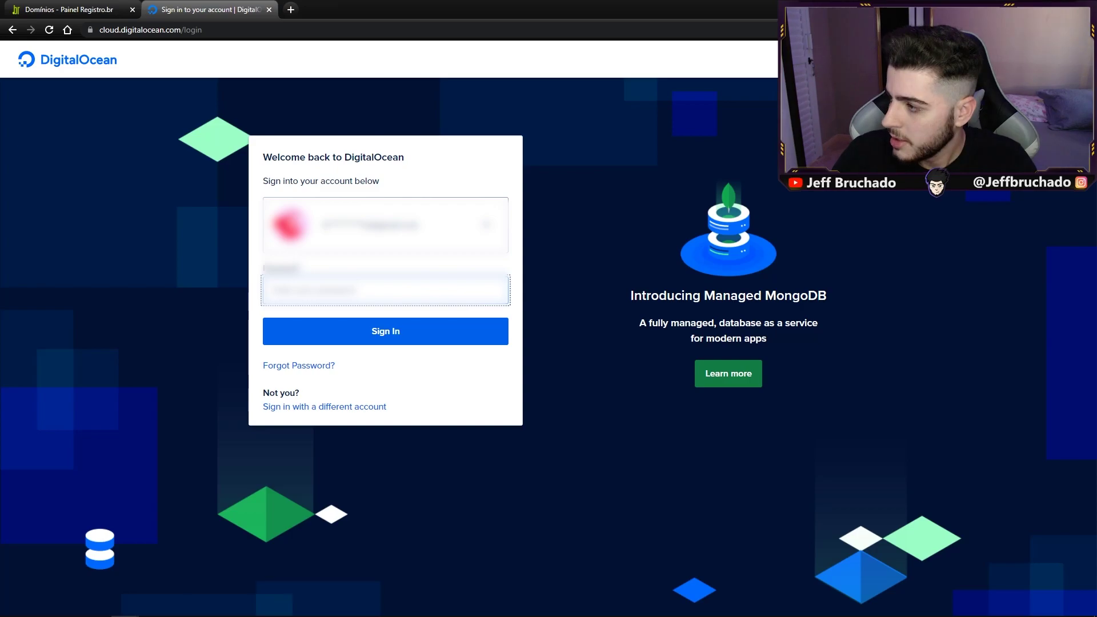
{"action": "left_click", "coordinate": [439, 343]}
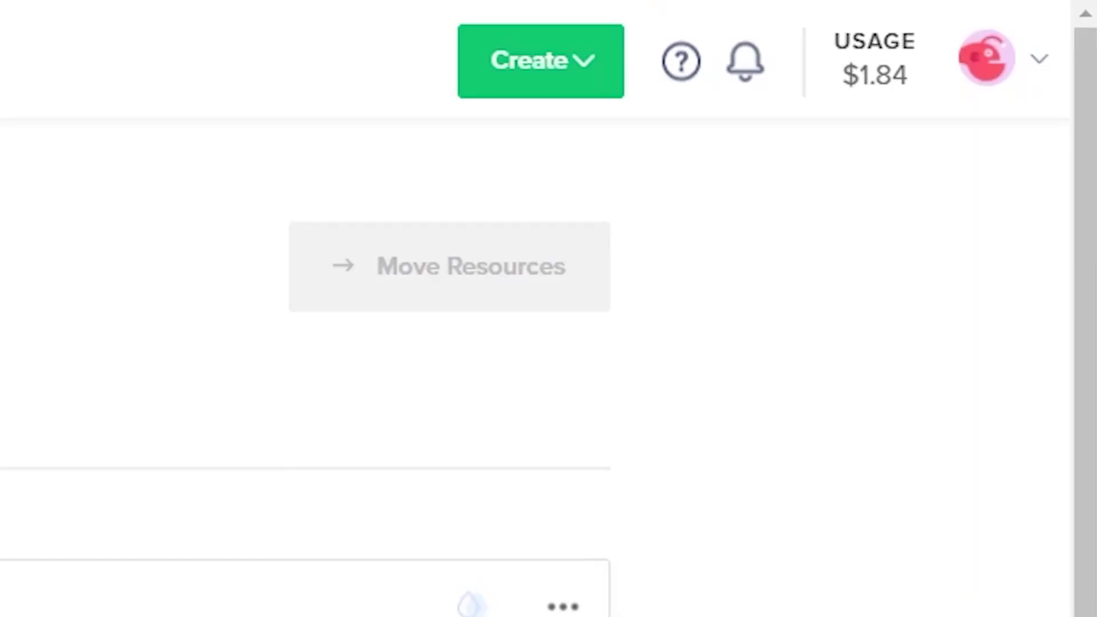
{"action": "left_click", "coordinate": [545, 89]}
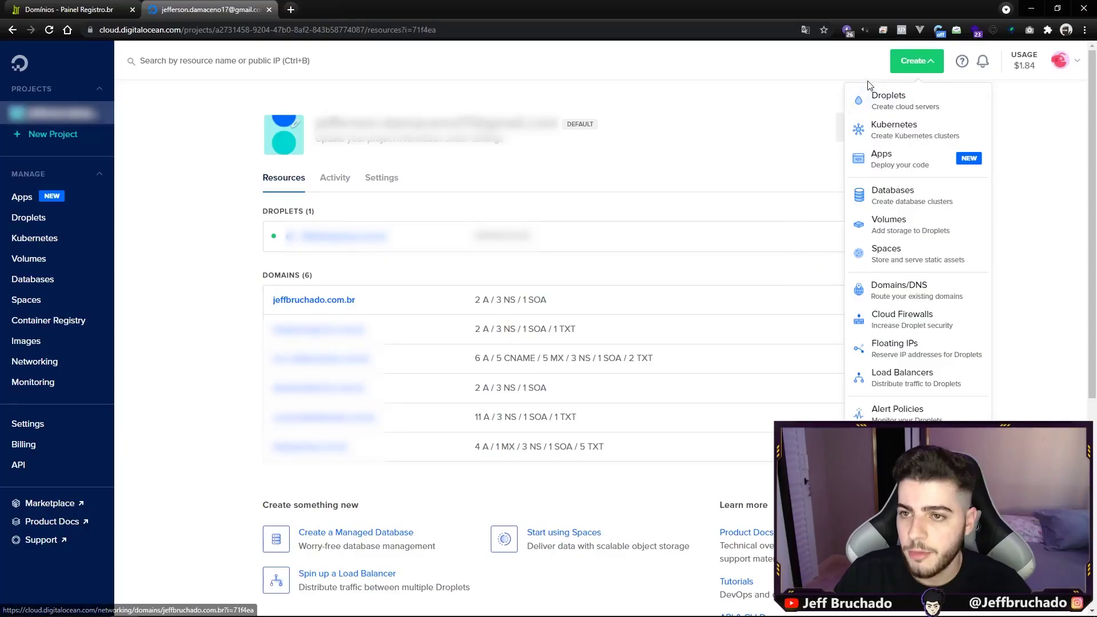
Start a new Droplet from the Create menu and scroll to the plan options
{"action": "left_click", "coordinate": [876, 97]}
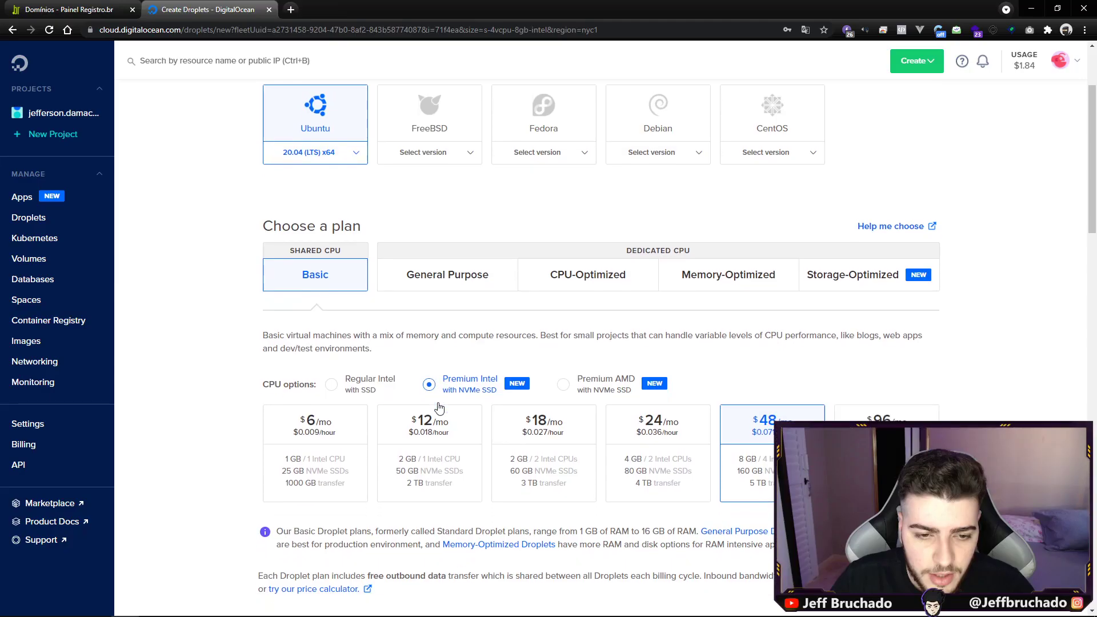
{"action": "scroll", "coordinate": [349, 343], "scroll_direction": "down", "scroll_amount": 2}
Choose the $5/mo Basic Regular Intel plan with 1 GB, 1 CPU and 25 GB SSD
{"action": "left_click", "coordinate": [350, 342]}
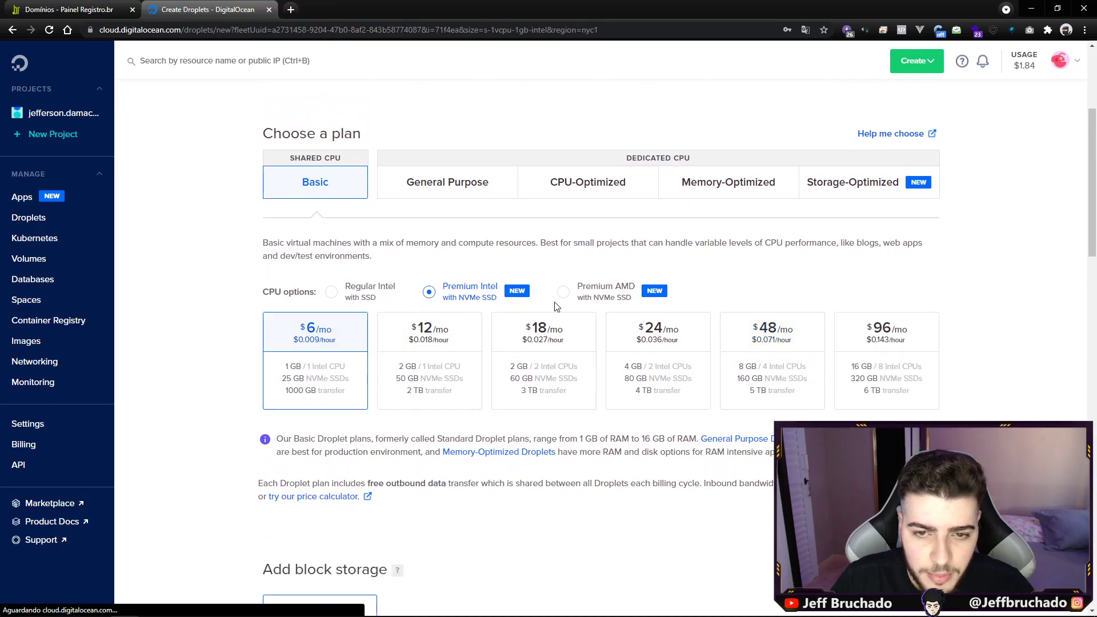
{"action": "left_click", "coordinate": [381, 290]}
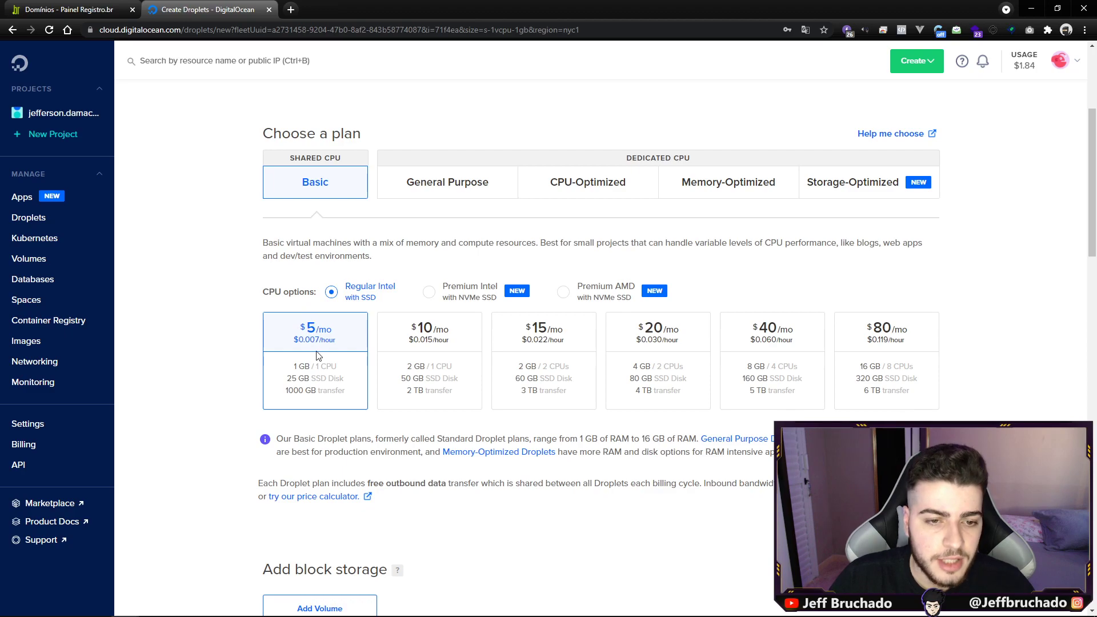
{"action": "scroll", "coordinate": [326, 350], "scroll_direction": "down", "scroll_amount": 3}
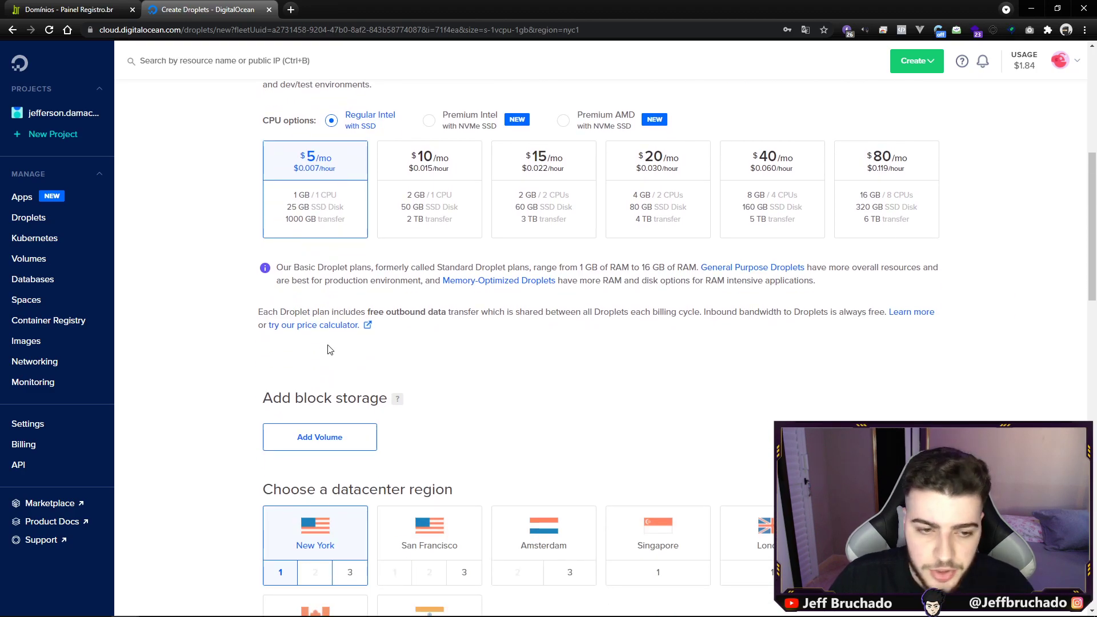
{"action": "scroll", "coordinate": [329, 350], "scroll_direction": "down", "scroll_amount": 4}
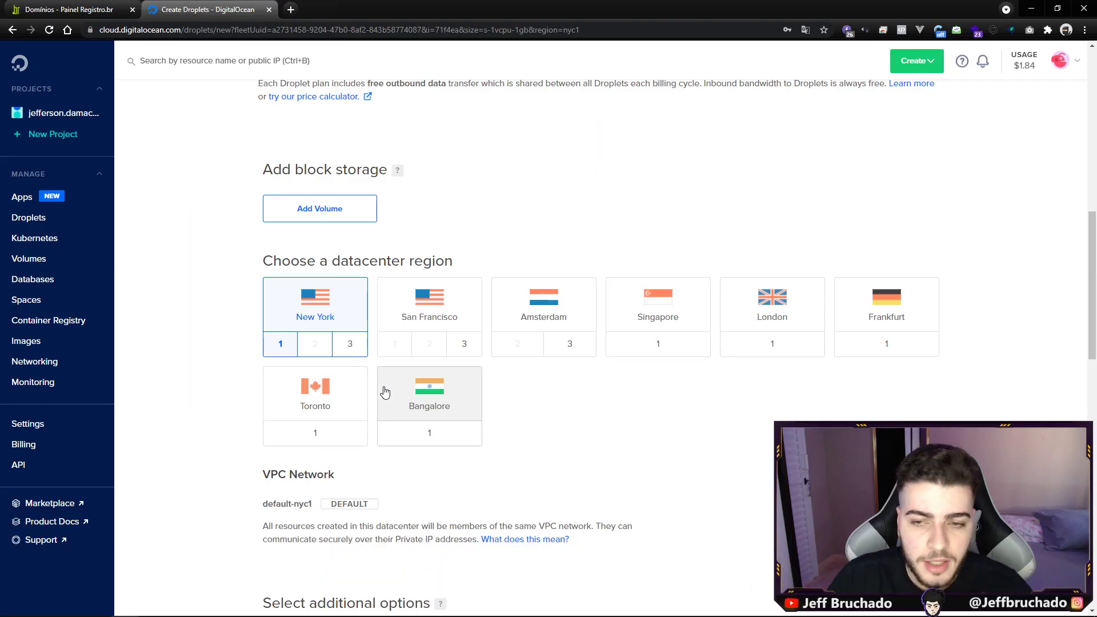
{"action": "scroll", "coordinate": [640, 603], "scroll_direction": "down", "scroll_amount": 4}
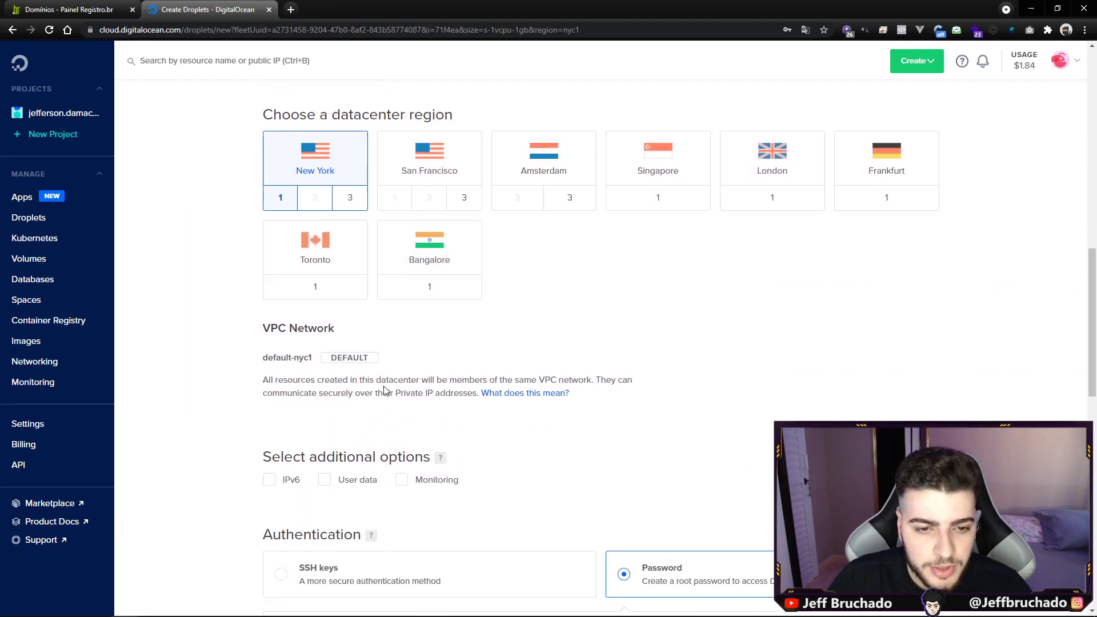
{"action": "scroll", "coordinate": [369, 366], "scroll_direction": "down", "scroll_amount": 1}
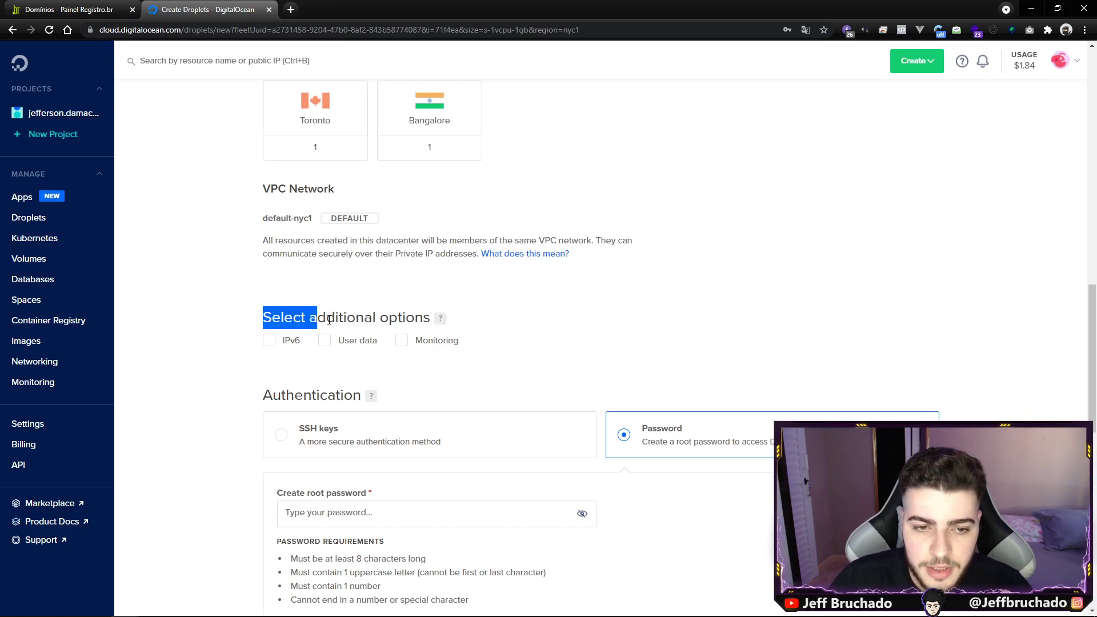
{"action": "scroll", "coordinate": [360, 340], "scroll_direction": "down", "scroll_amount": 3}
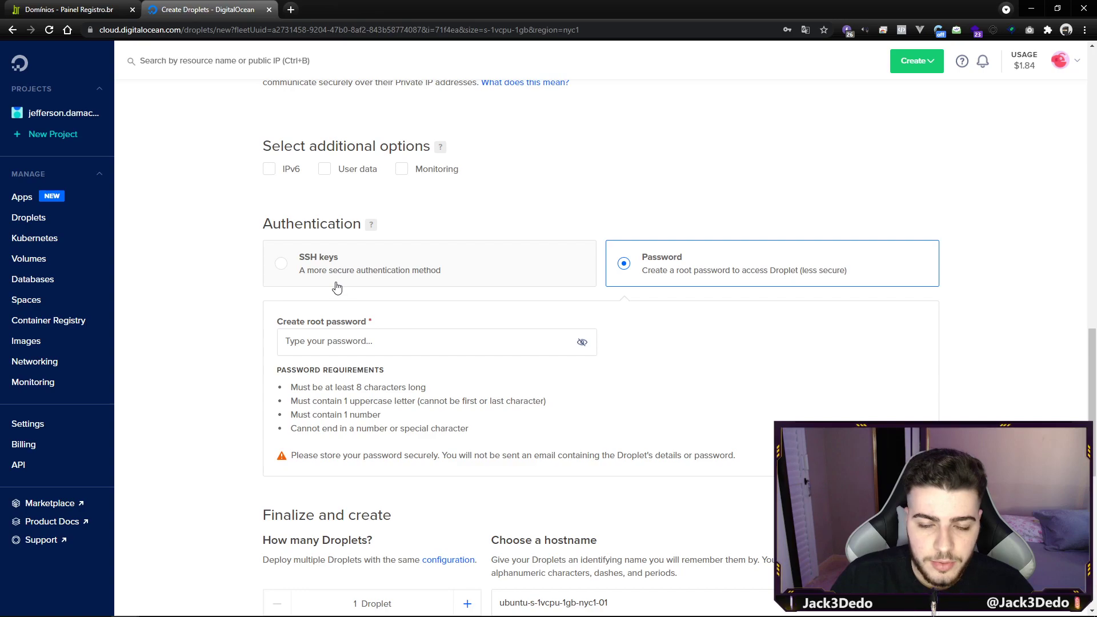
Enter a root password that meets all four requirements, then select the default hostname
{"action": "left_click", "coordinate": [353, 331]}
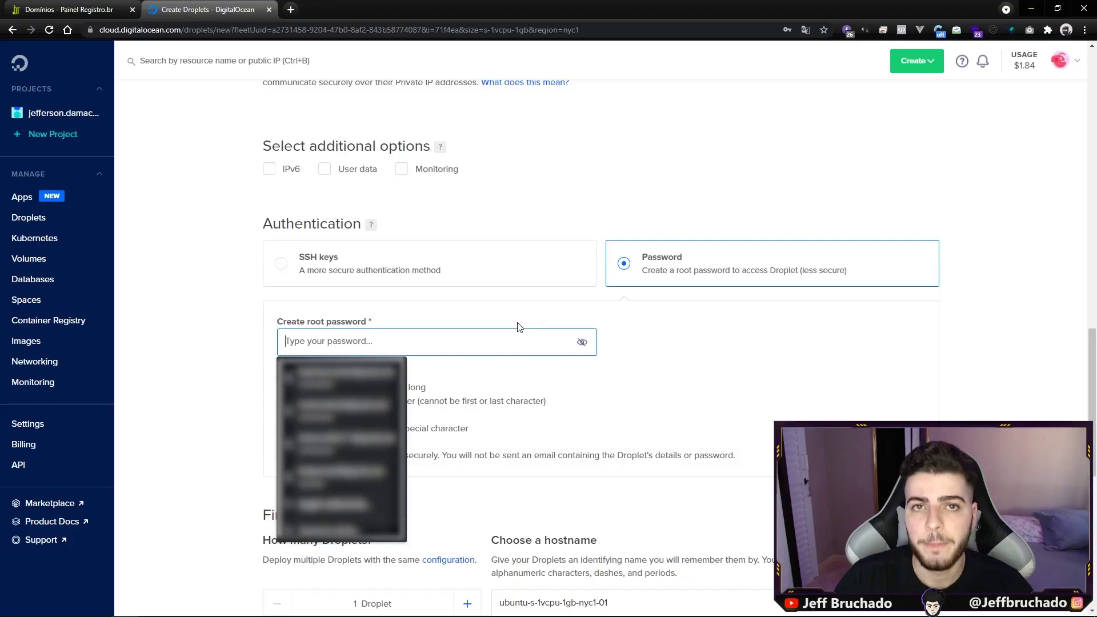
{"action": "type", "text": "********"}
{"action": "left_click", "coordinate": [518, 323]}
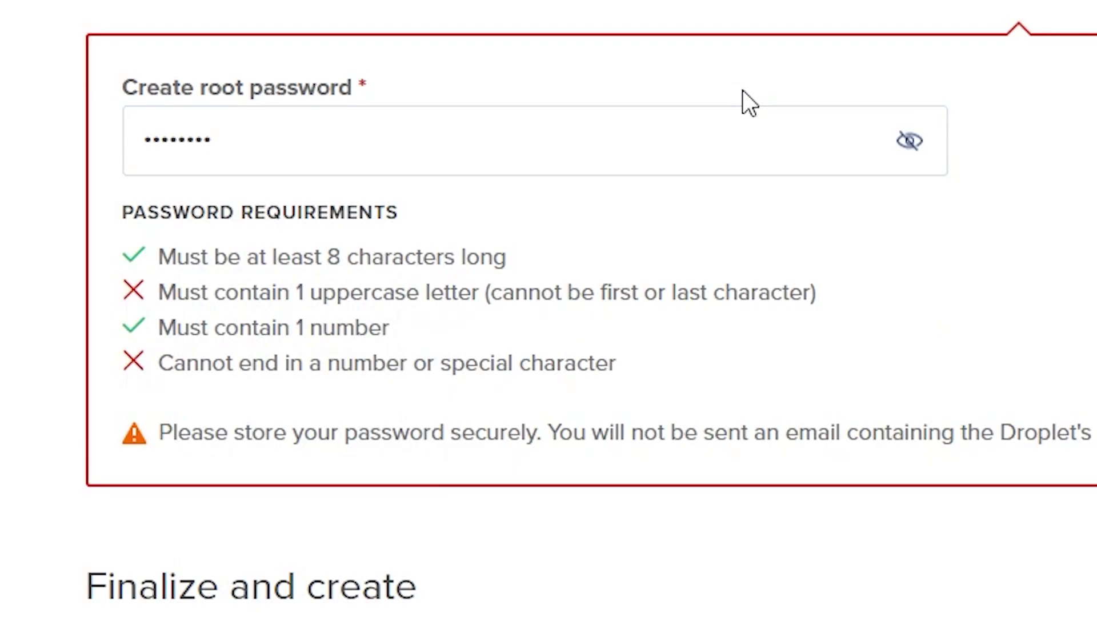
{"action": "scroll", "coordinate": [83, 466], "scroll_direction": "up", "scroll_amount": 4}
{"action": "scroll", "coordinate": [87, 296], "scroll_direction": "down", "scroll_amount": 3}
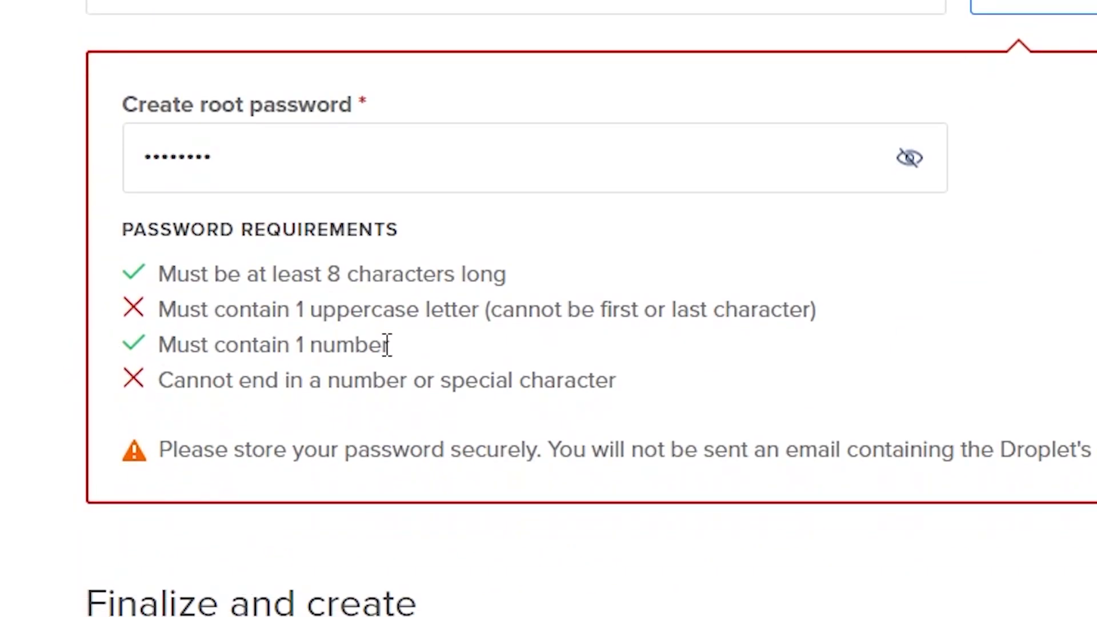
{"action": "double_click", "coordinate": [424, 174]}
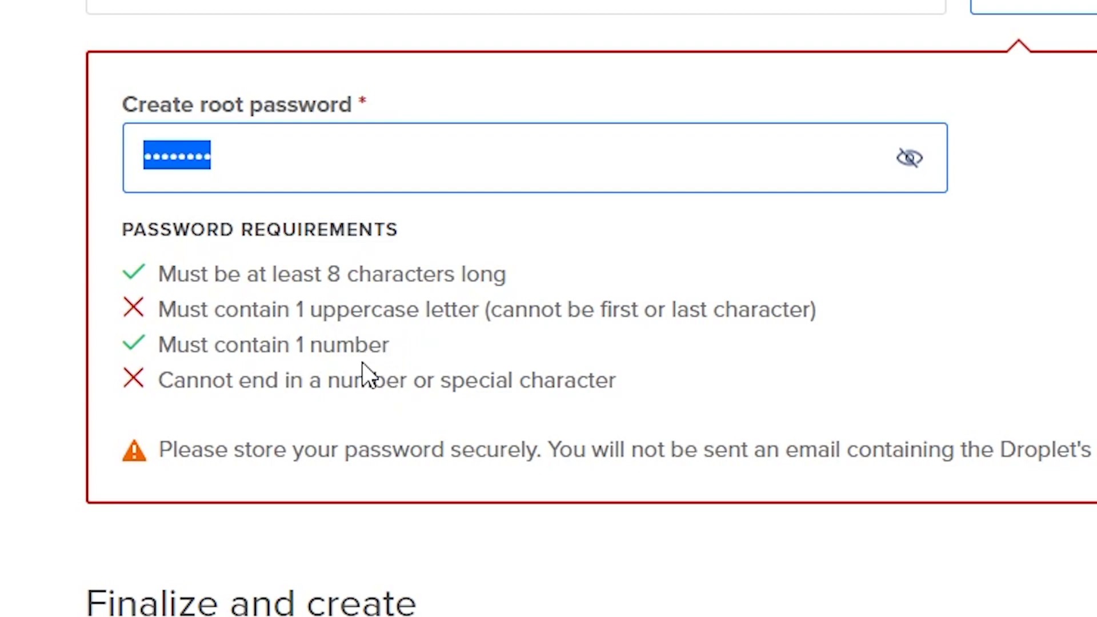
{"action": "left_click", "coordinate": [323, 167]}
{"action": "key", "text": "ctrl+a"}
{"action": "type", "text": "•••"}
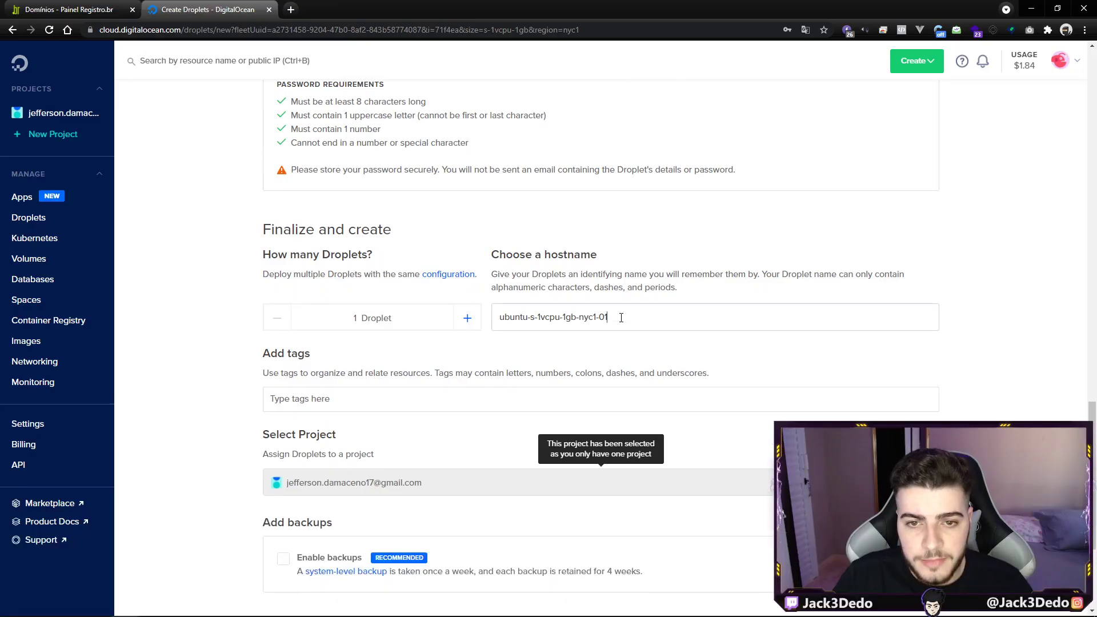
{"action": "left_click_drag", "start_coordinate": [619, 316], "coordinate": [451, 311]}
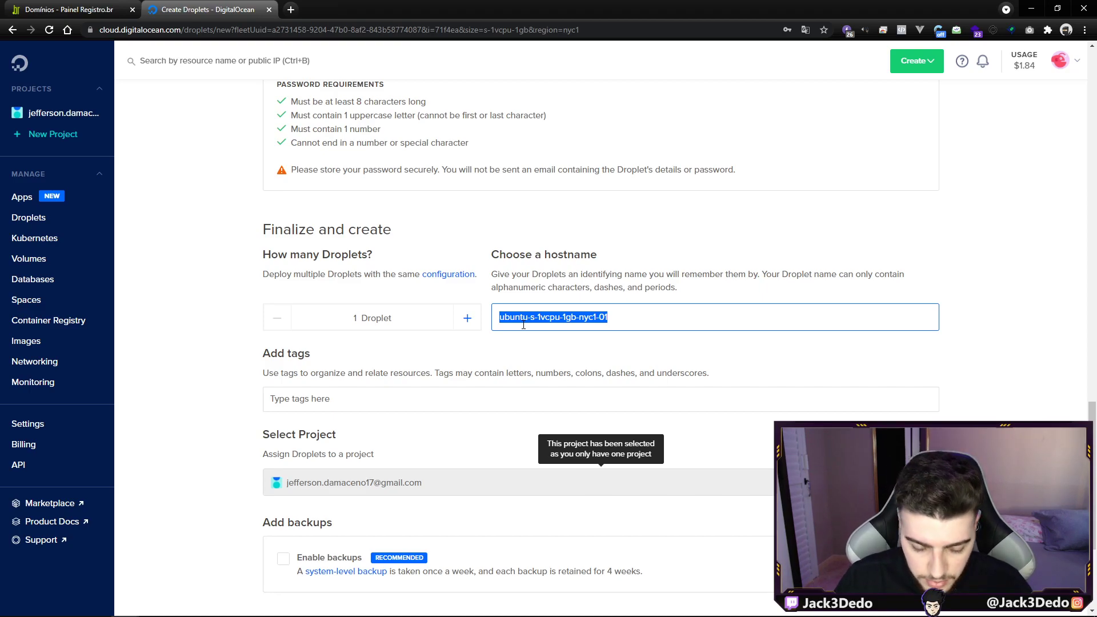
Replace the default hostname with a dash-separated hostname based on the user's name
{"action": "type", "text": "jefferson.b"}
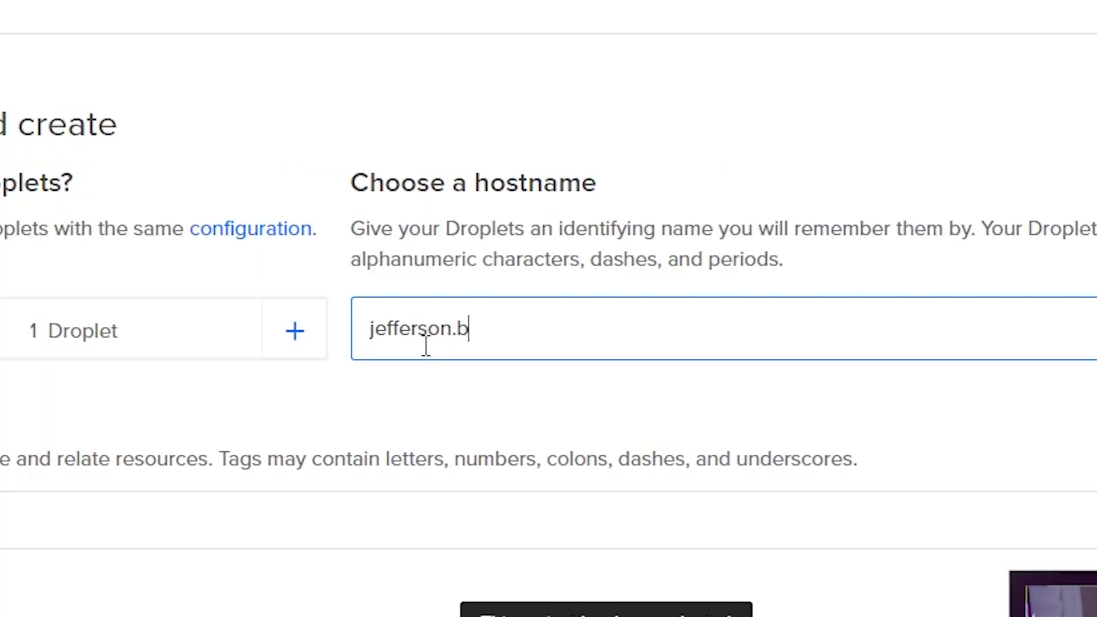
{"action": "type", "text": "ruchado"}
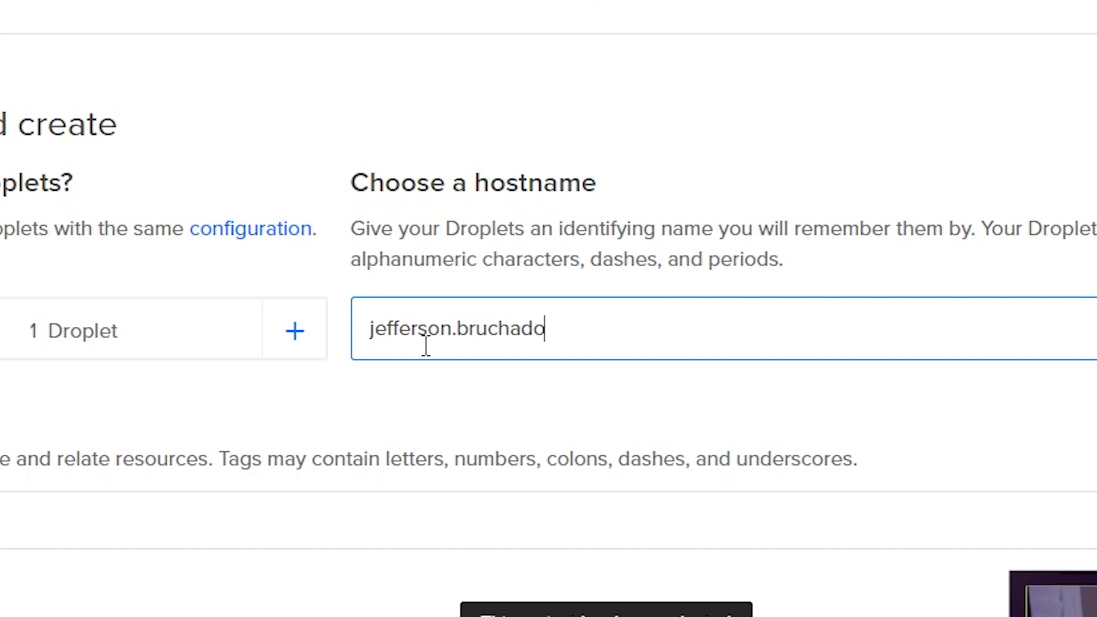
{"action": "key", "text": "BackSpace"}
{"action": "key", "text": "BackSpace"}
{"action": "key", "text": "BackSpace"}
{"action": "key", "text": "BackSpace"}
{"action": "key", "text": "BackSpace"}
{"action": "key", "text": "BackSpace"}
{"action": "key", "text": "BackSpace"}
{"action": "key", "text": "BackSpace"}
{"action": "key", "text": "BackSpace"}
{"action": "type", "text": "-bruchado"}
{"action": "key", "text": "Tab"}
{"action": "left_click", "coordinate": [537, 313]}
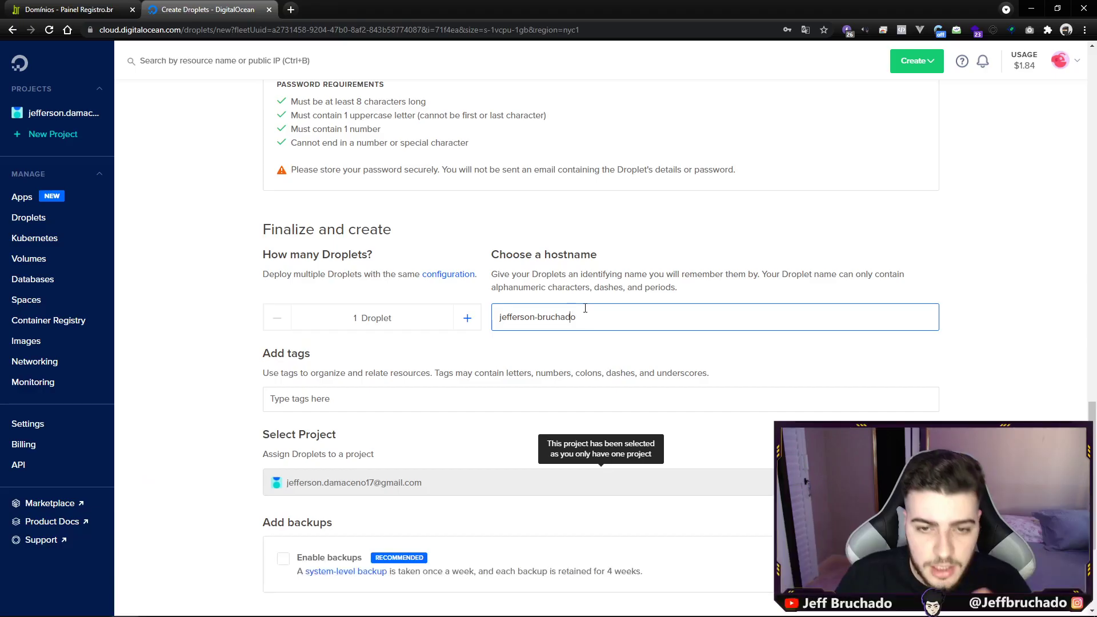
{"action": "key", "text": "Tab"}
{"action": "scroll", "coordinate": [420, 422], "scroll_direction": "down", "scroll_amount": 3}
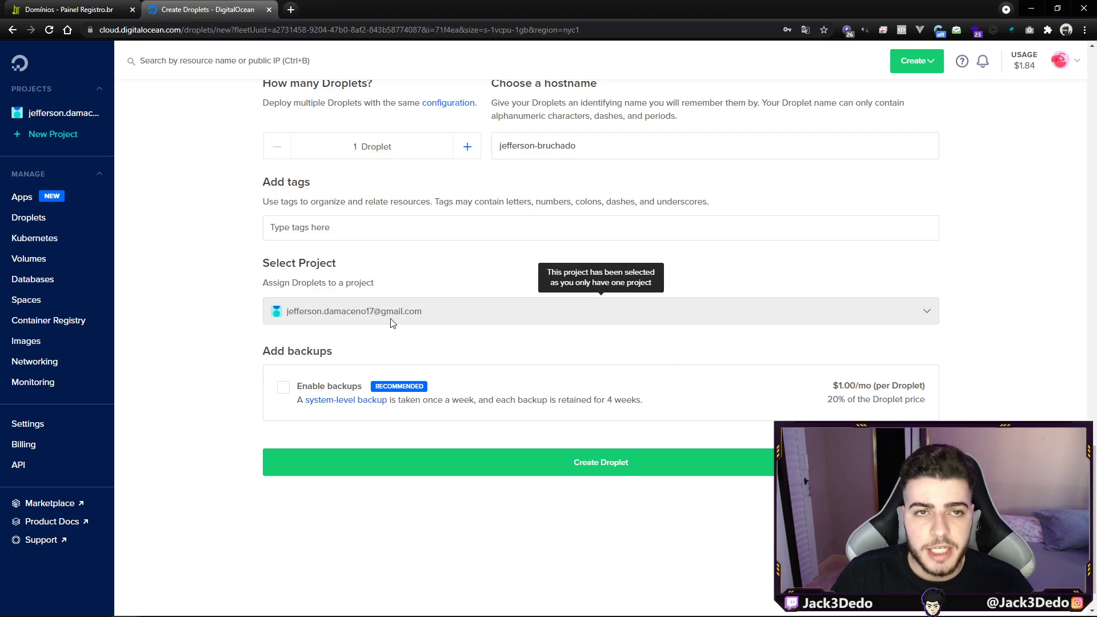
Submit the new Droplet with the Create Droplet button at the bottom of the form
{"action": "scroll", "coordinate": [445, 318], "scroll_direction": "down", "scroll_amount": 1}
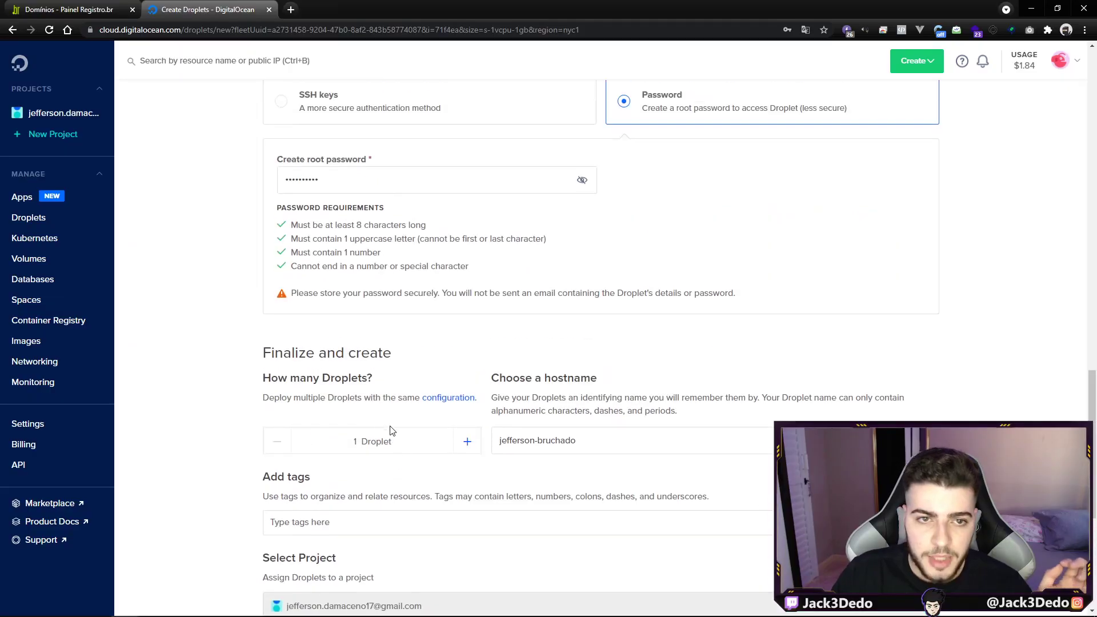
{"action": "scroll", "coordinate": [394, 431], "scroll_direction": "up", "scroll_amount": 5}
{"action": "scroll", "coordinate": [399, 440], "scroll_direction": "down", "scroll_amount": 5}
{"action": "scroll", "coordinate": [400, 438], "scroll_direction": "down", "scroll_amount": 3}
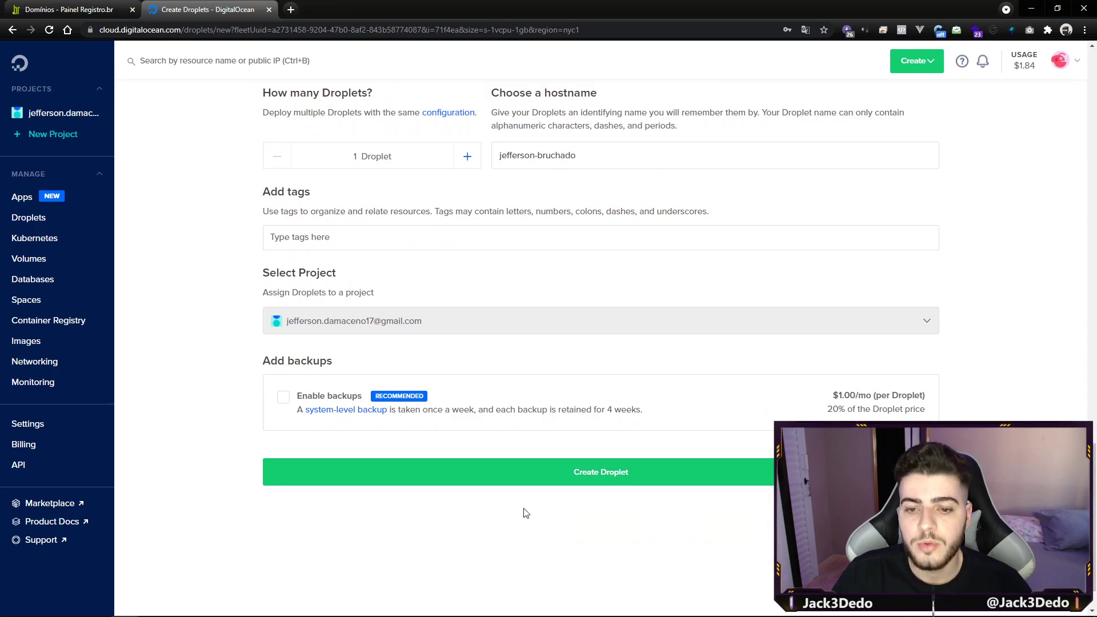
{"action": "left_click", "coordinate": [579, 483]}
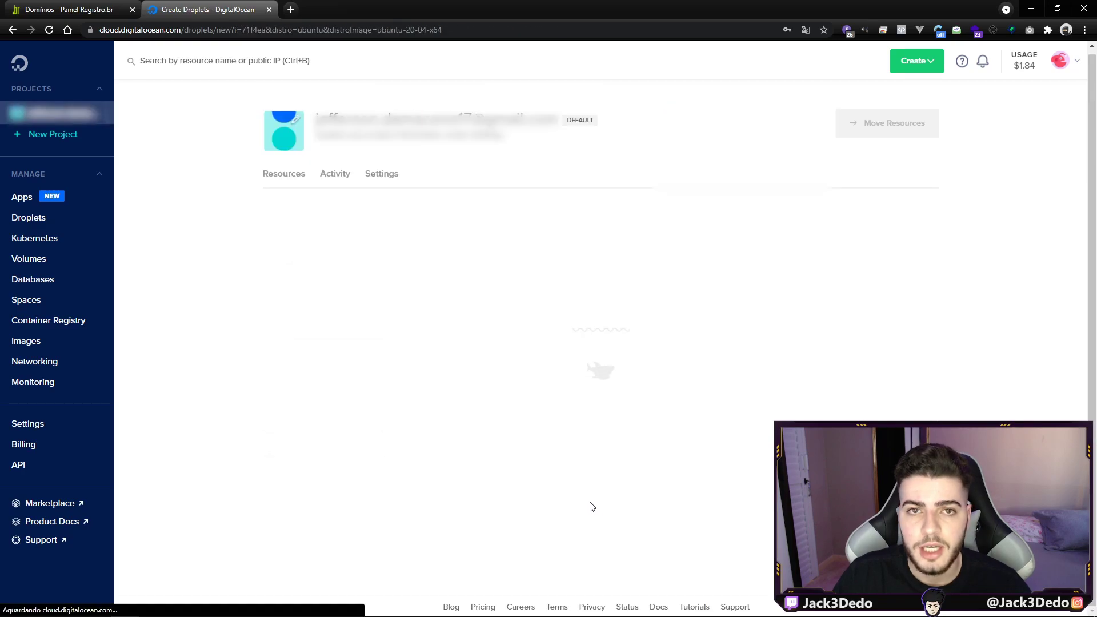